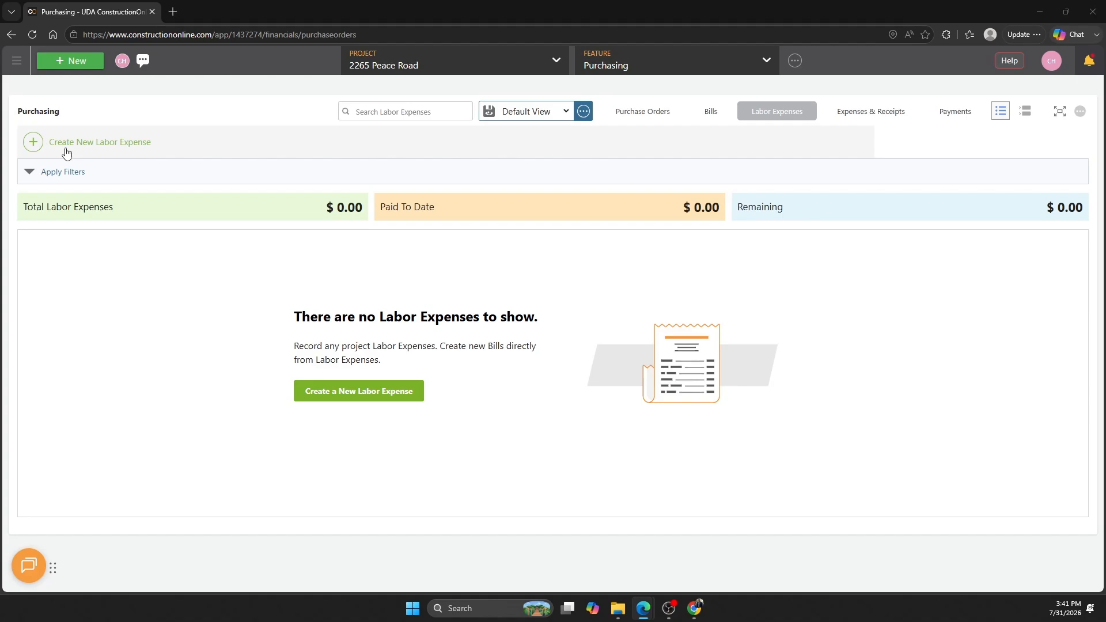
- Start a new labor expense from time tracking shifts and set its date range to Current Pay Period
left_click(67, 150)
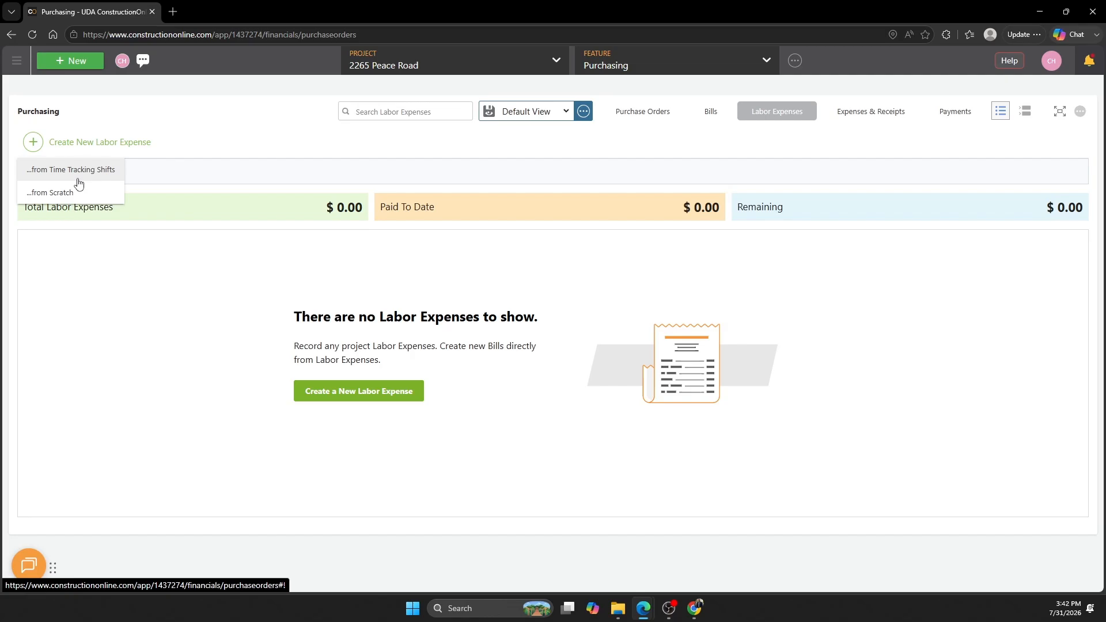
left_click(78, 180)
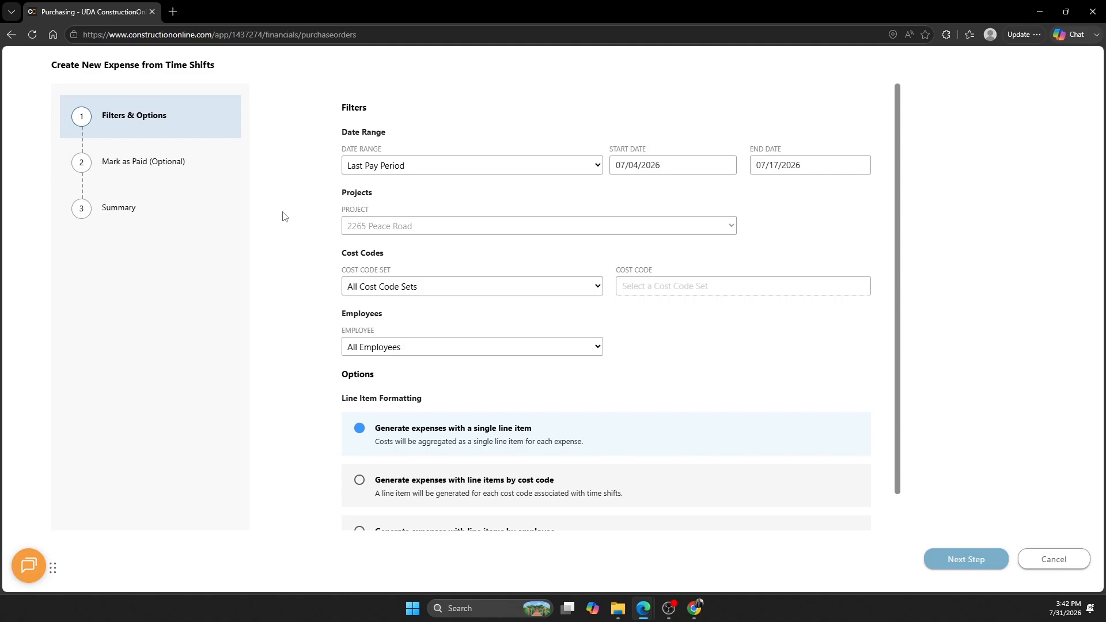
left_click(366, 168)
left_click(367, 215)
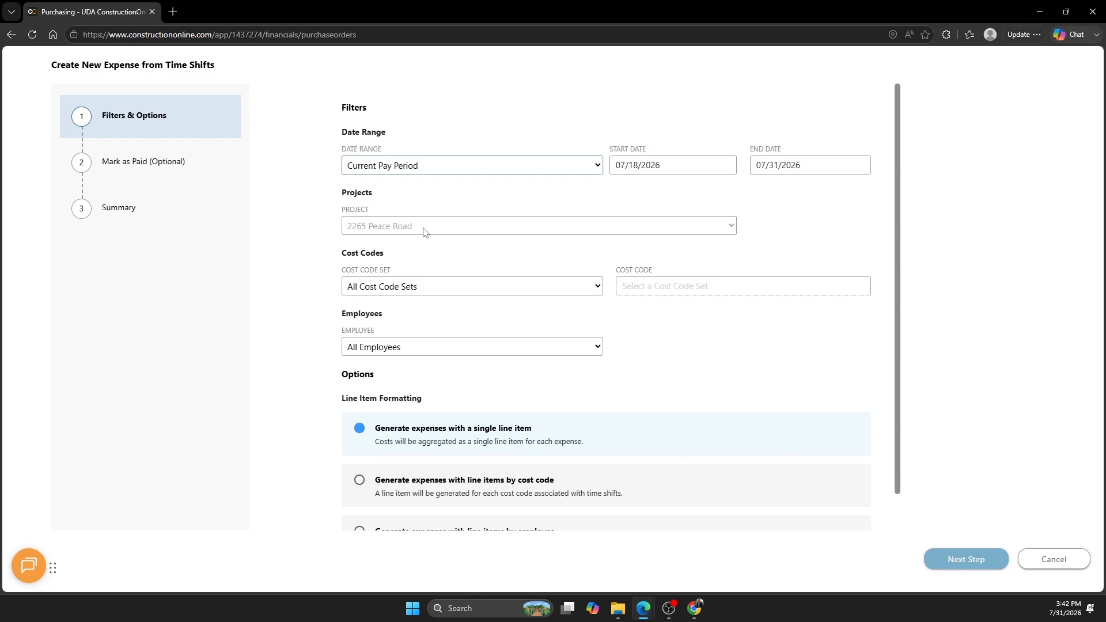
- Keep all cost code sets, all employees and single line item formatting, and continue to the expense details
left_click(411, 286)
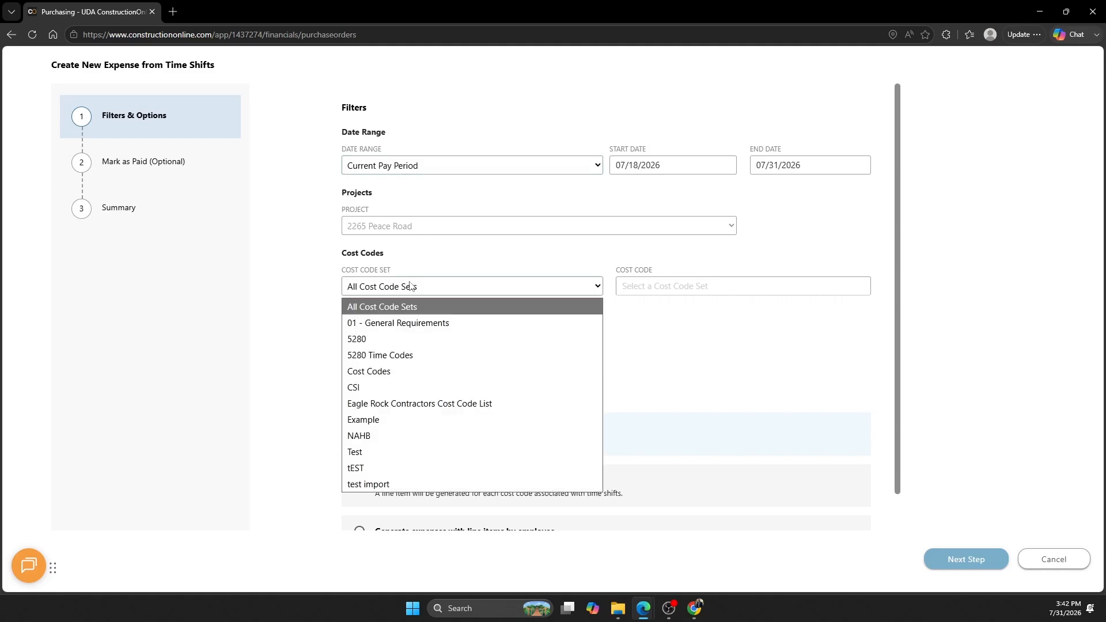
left_click(411, 285)
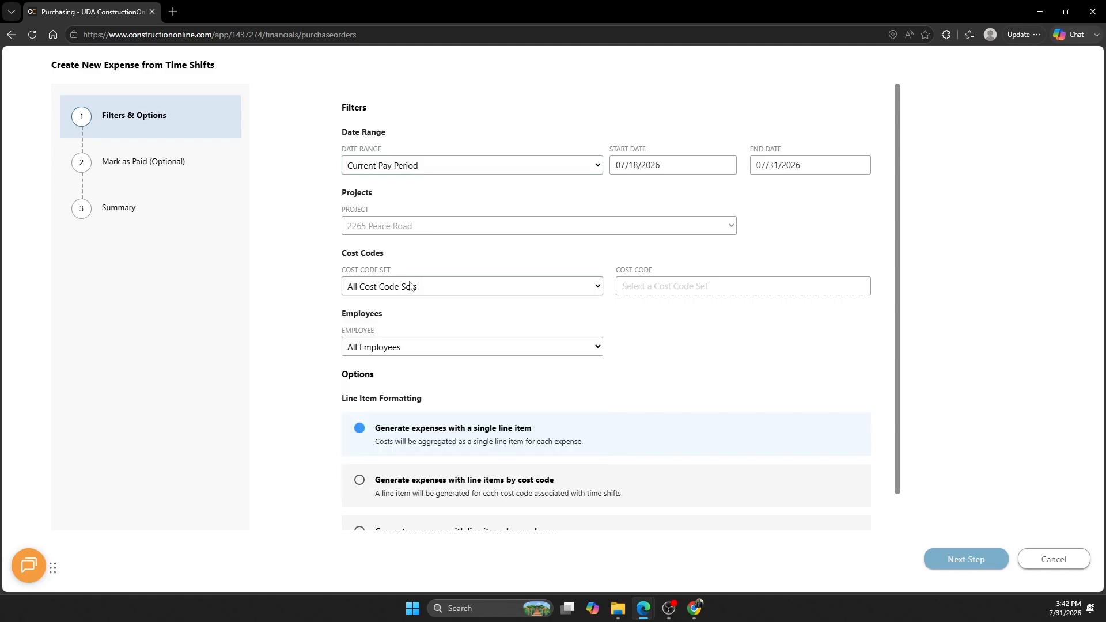
scroll(392, 346, "down", 1)
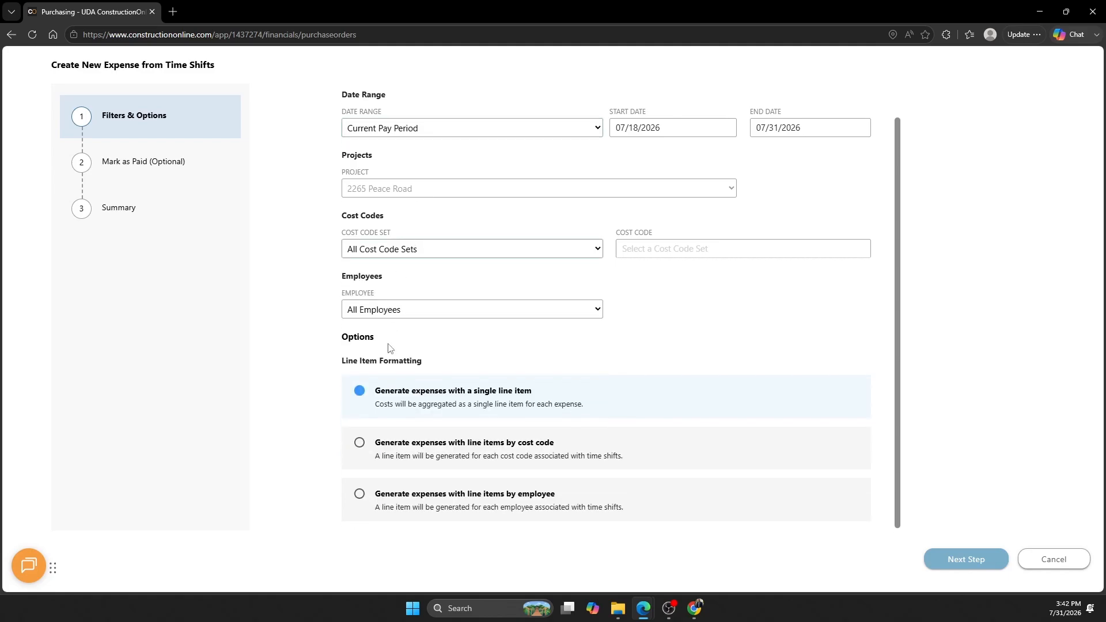
left_click(406, 307)
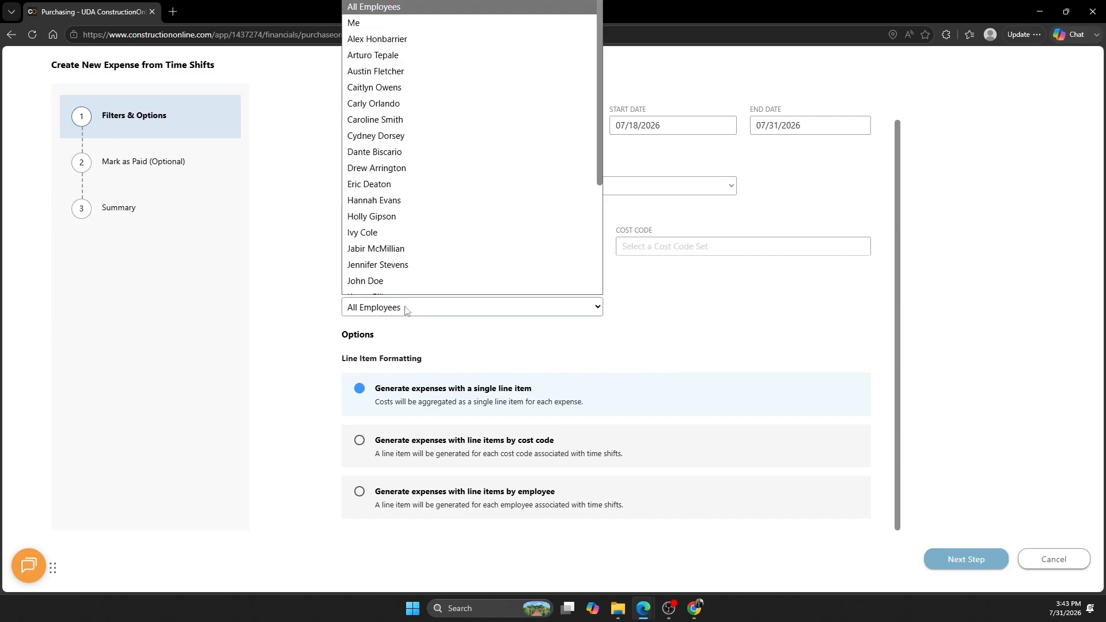
left_click(344, 314)
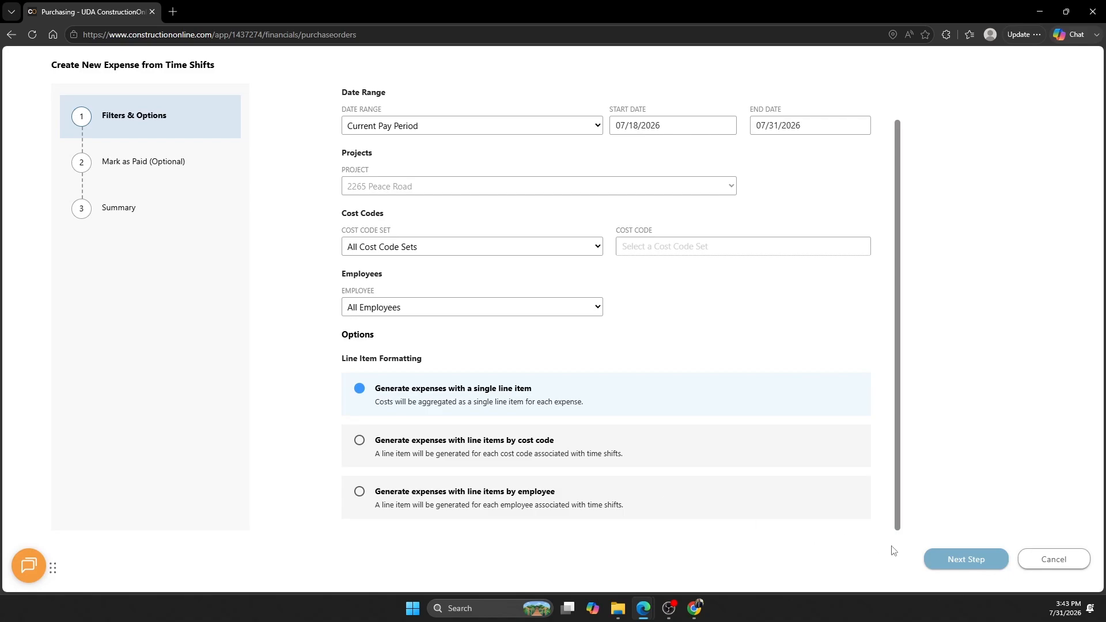
left_click(930, 562)
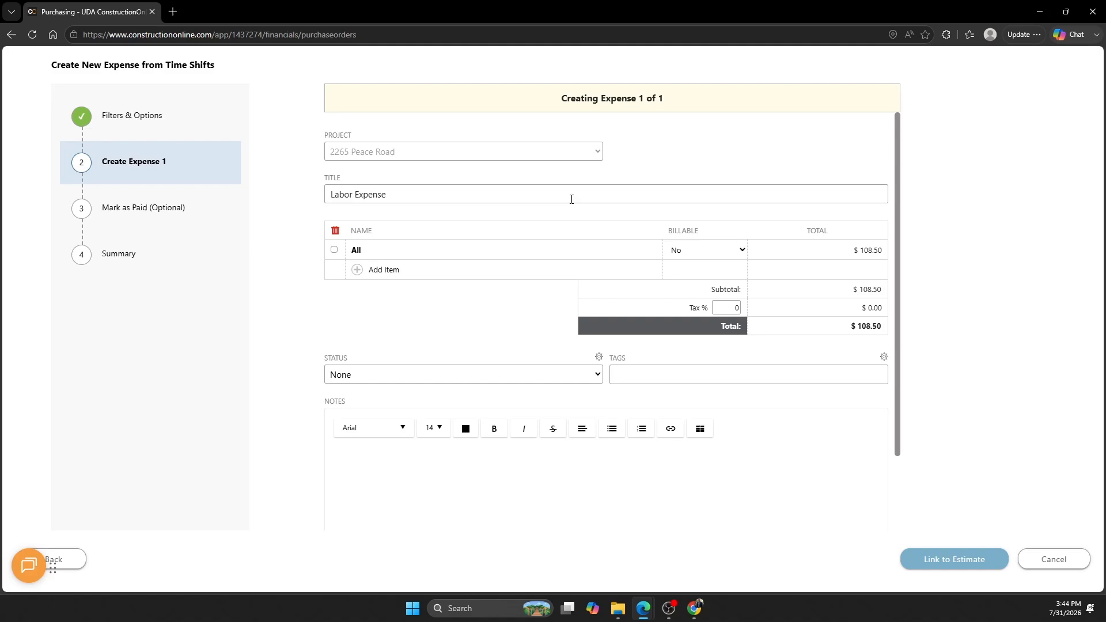
- Replace the labor expense title with "Pay Period 7/18 - 7/31"
left_click_drag(571, 199, 266, 192)
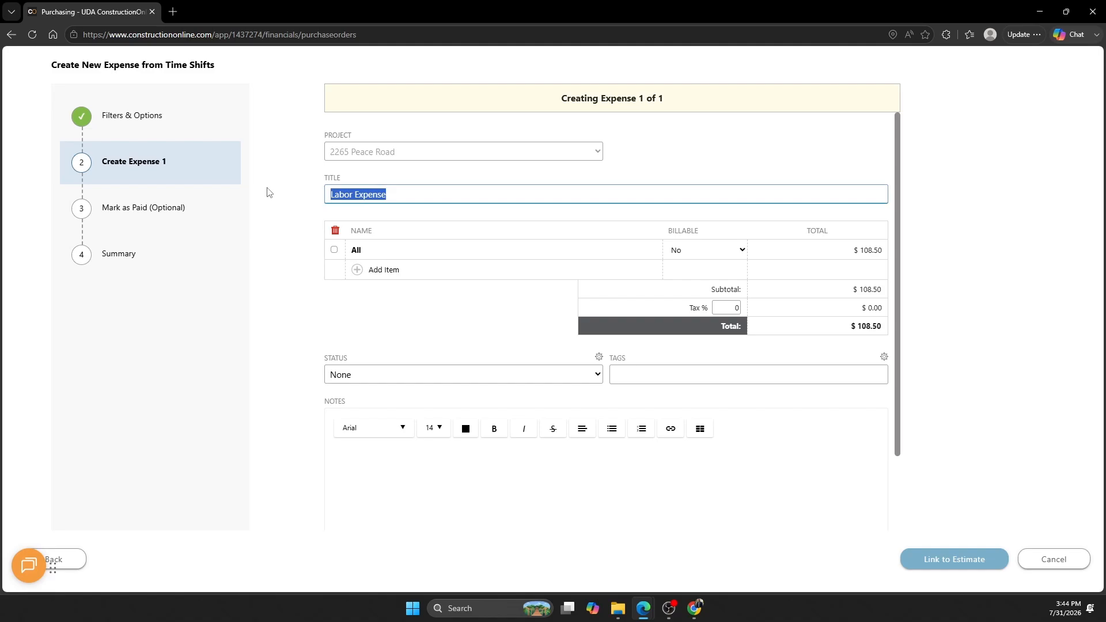
type("Pay Period 7/18/")
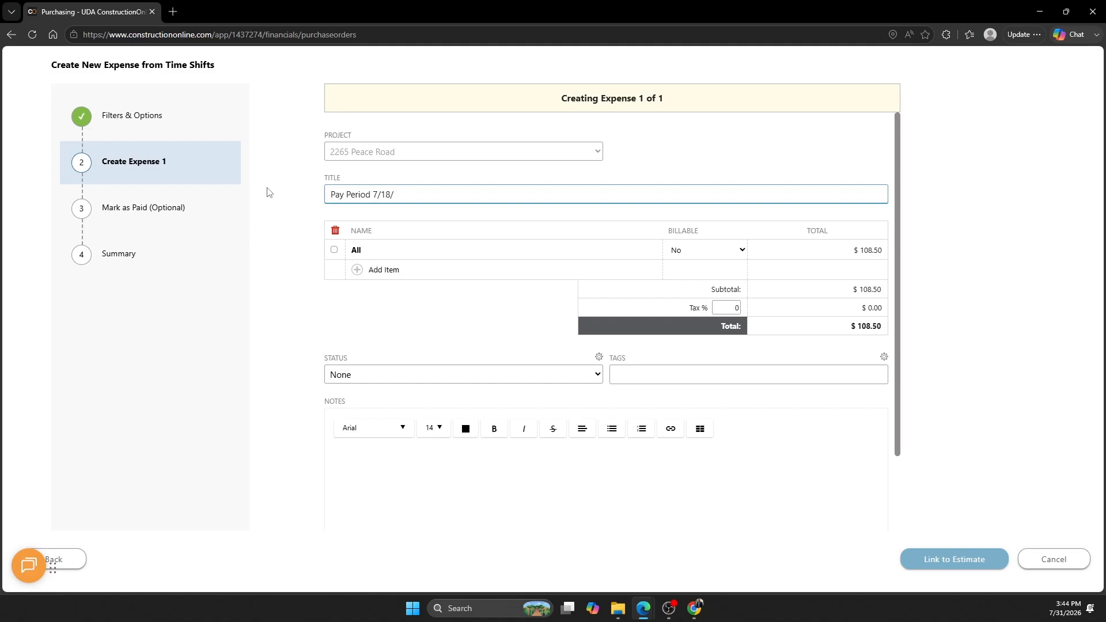
key("BackSpace")
type("-")
type(" 7/6")
type("31")
left_click(267, 192)
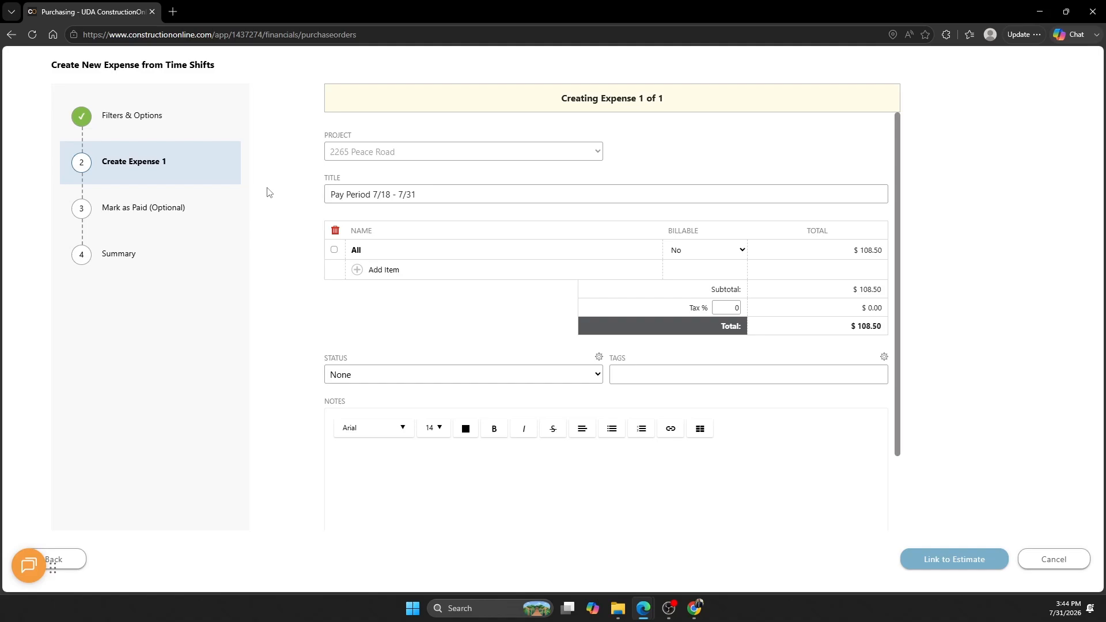
- Set the "All" line item of the labor expense to billable
left_click(402, 246)
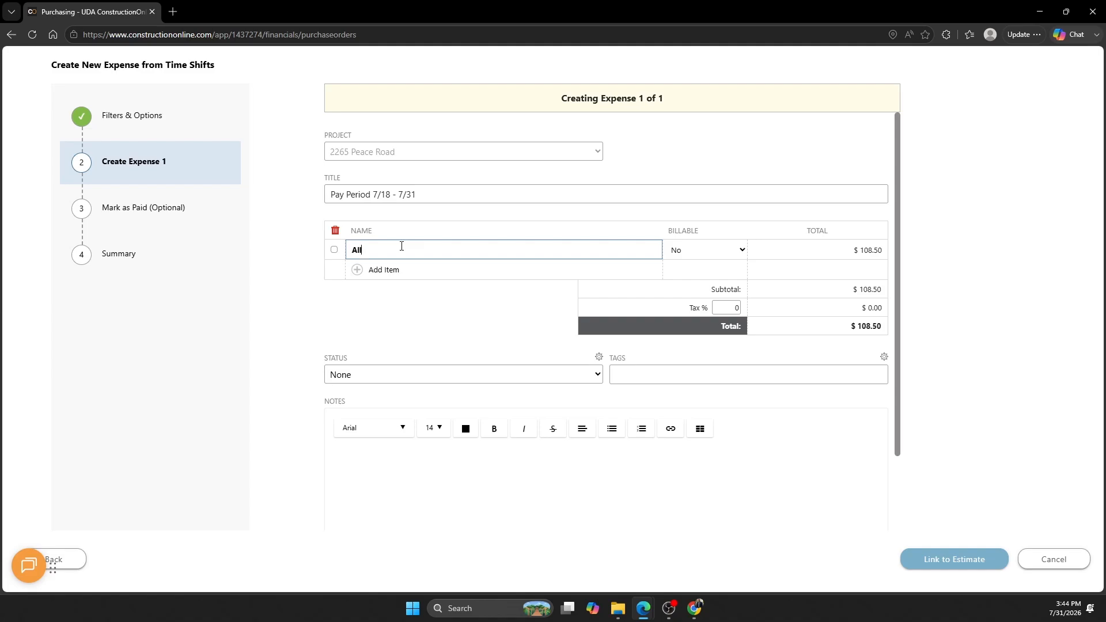
left_click(740, 249)
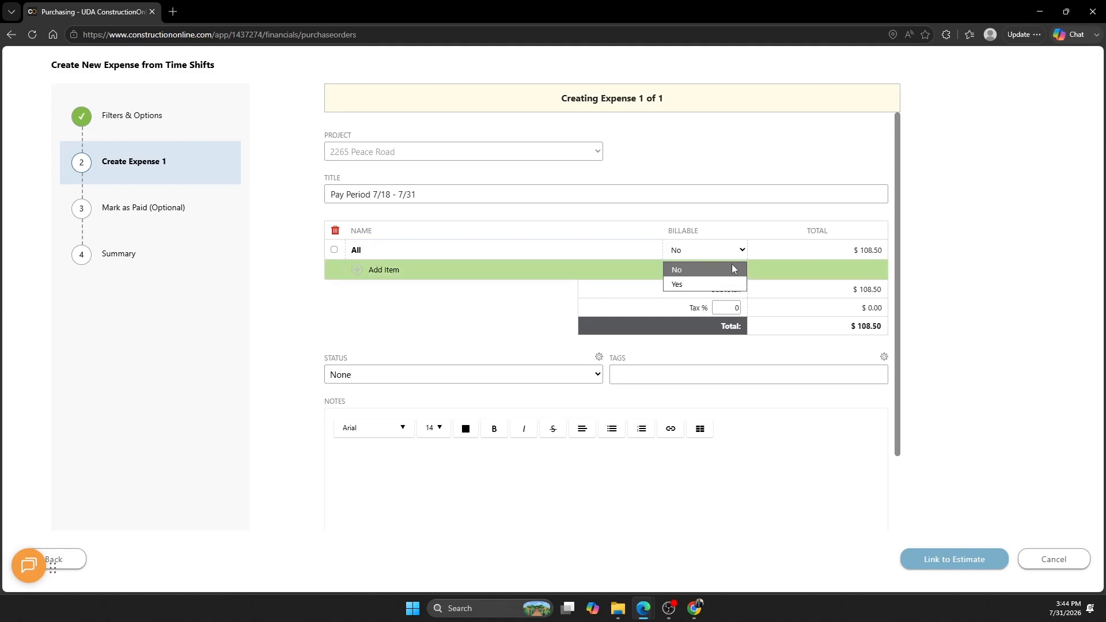
left_click(728, 283)
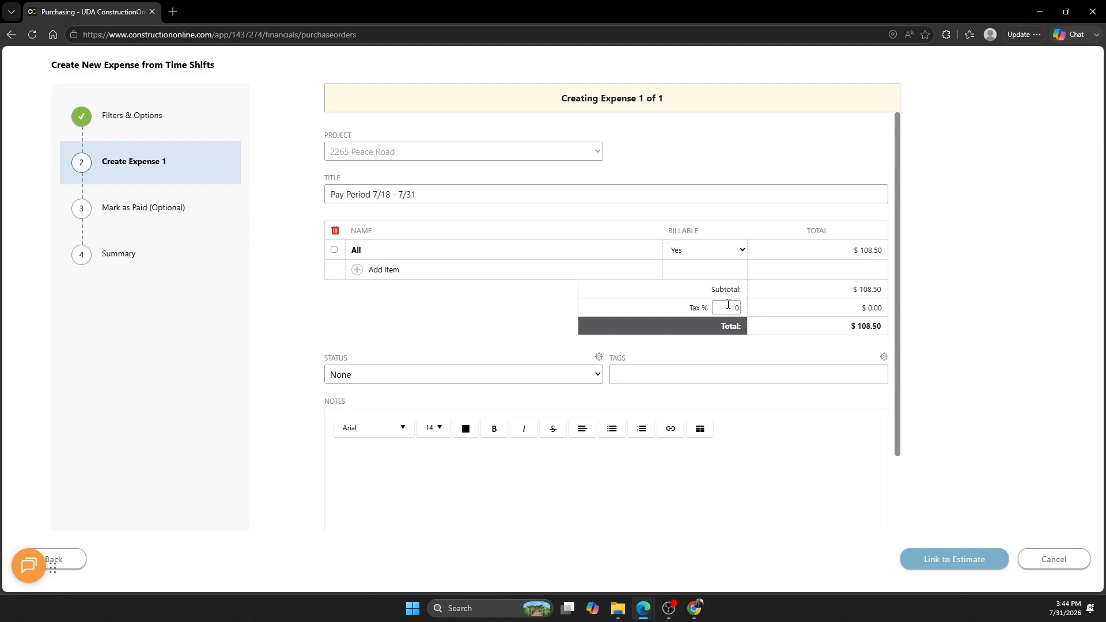
- Review the expense's status options, available tags and notes area without assigning any of them
scroll(655, 323, "down", 2)
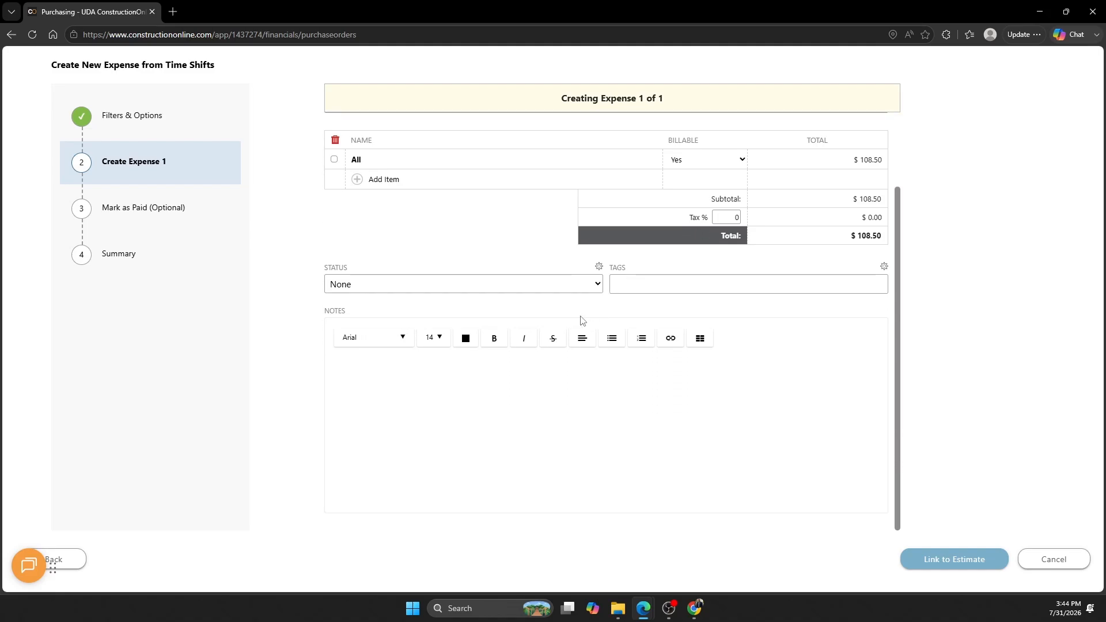
left_click(560, 291)
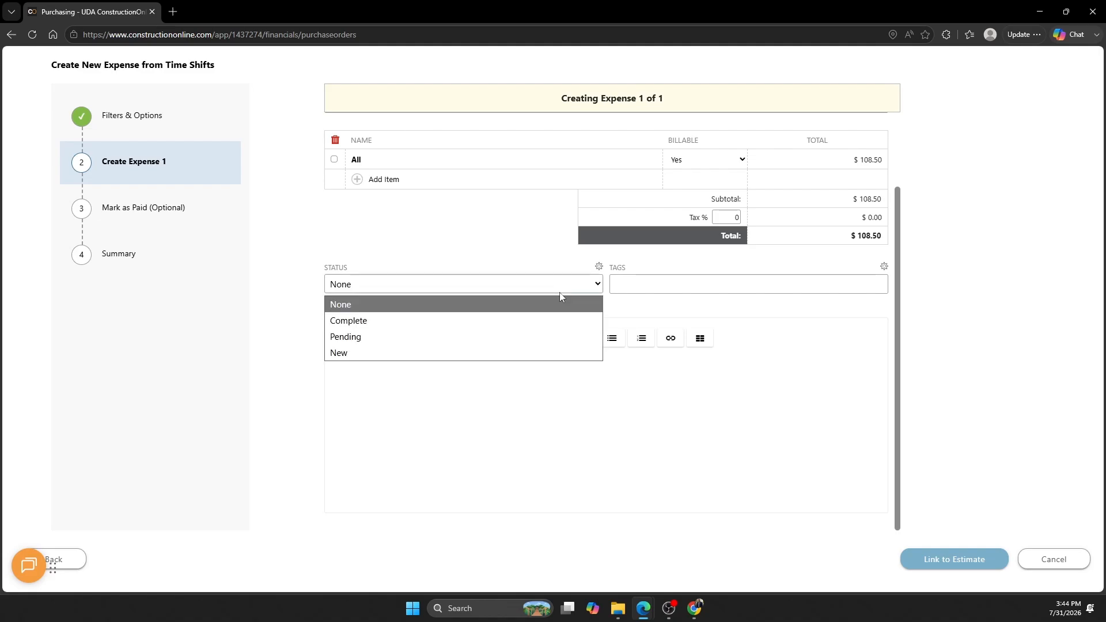
left_click(673, 282)
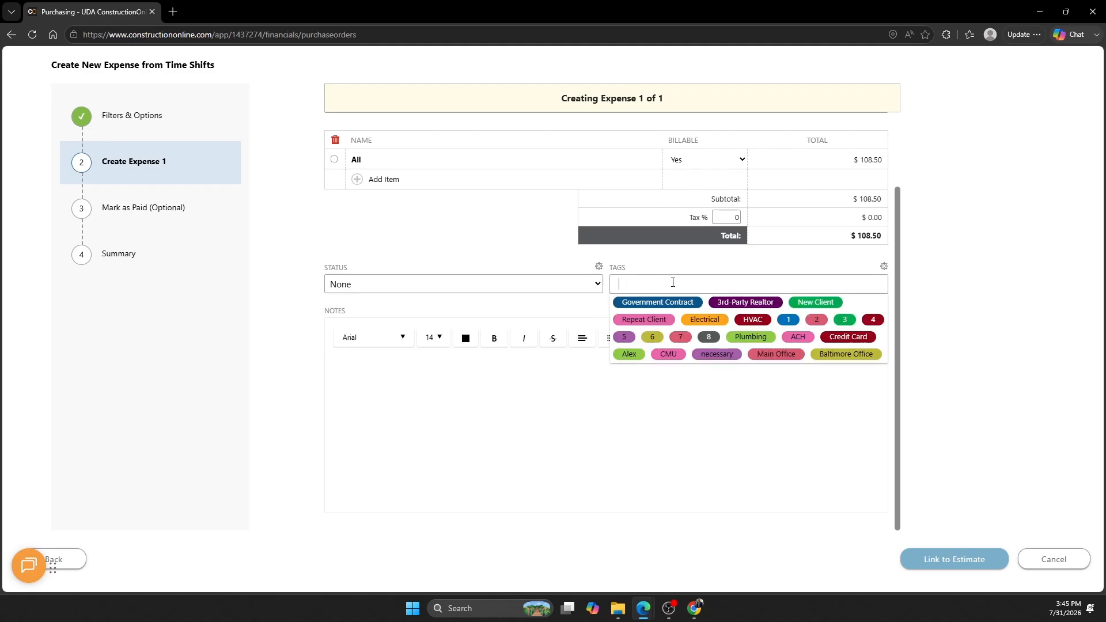
left_click(543, 380)
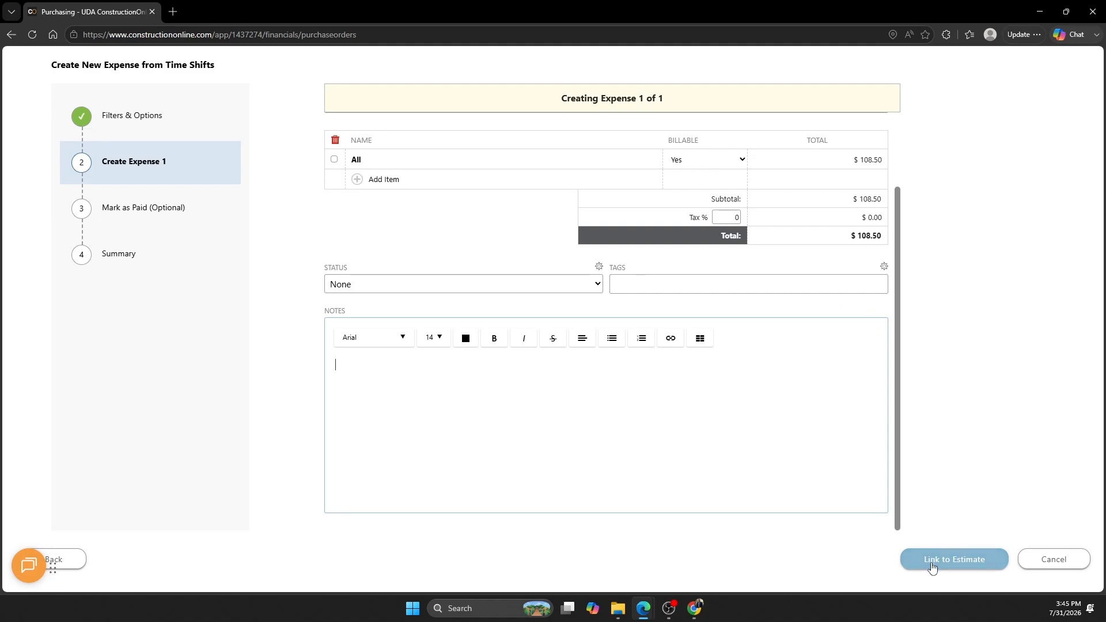
scroll(842, 518, "up", 2)
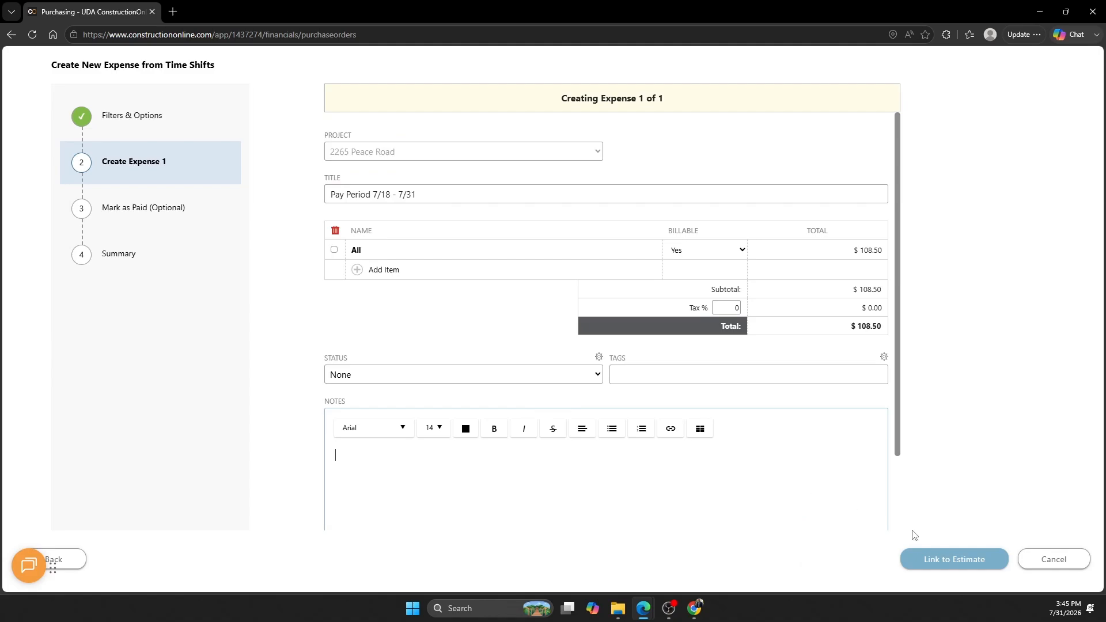
- Link the "All" item to the estimate under Planning, Architectural Services, Plans & Design Services, and save the expense
left_click(933, 569)
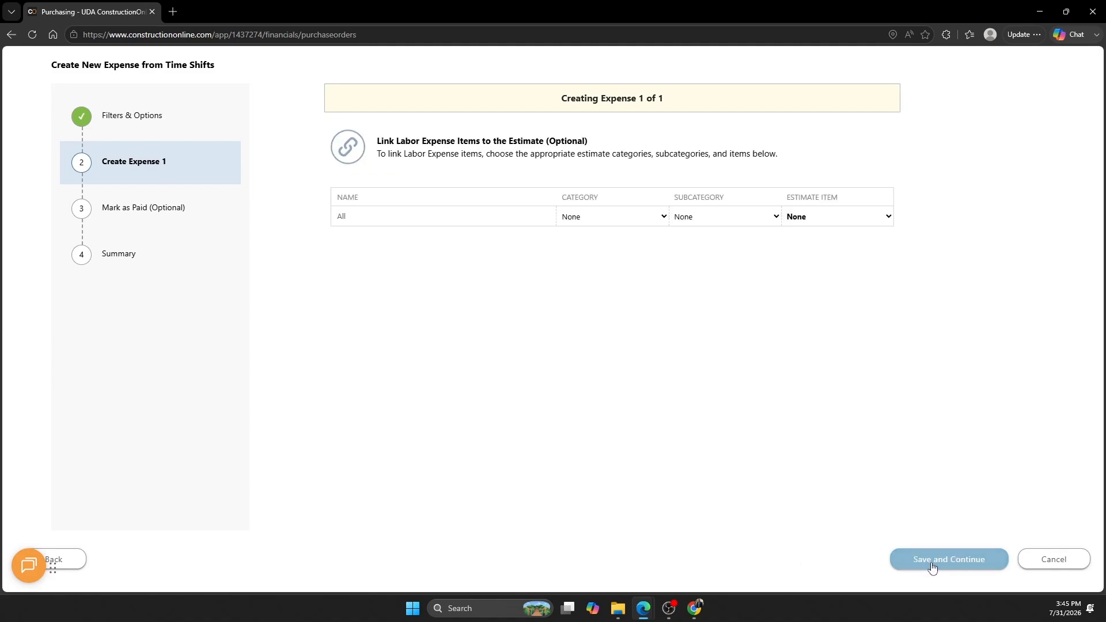
left_click(641, 223)
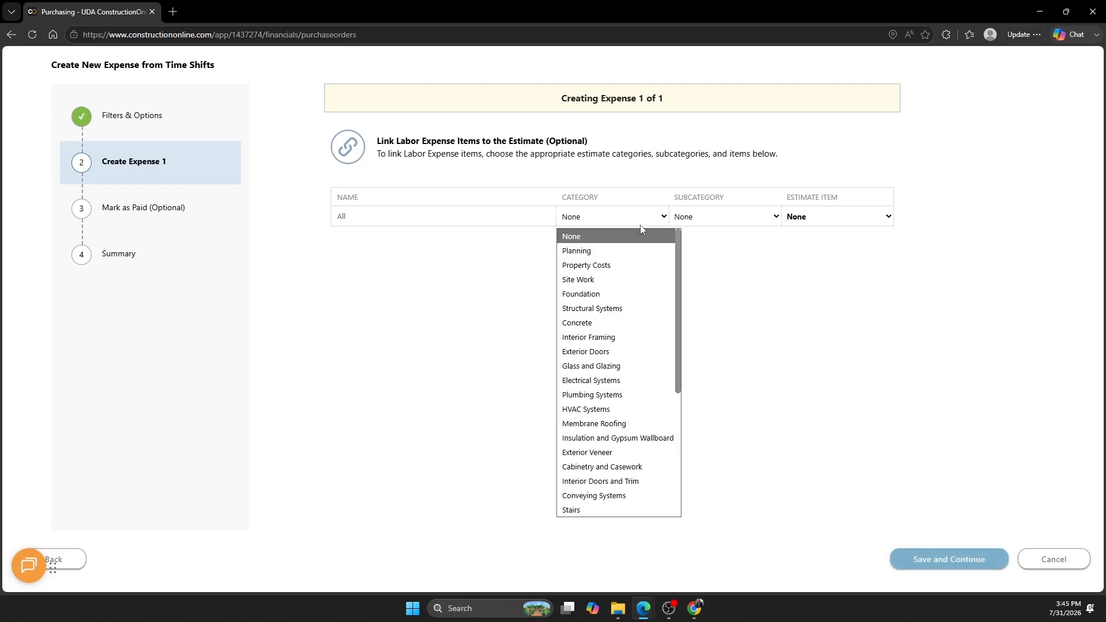
left_click(731, 219)
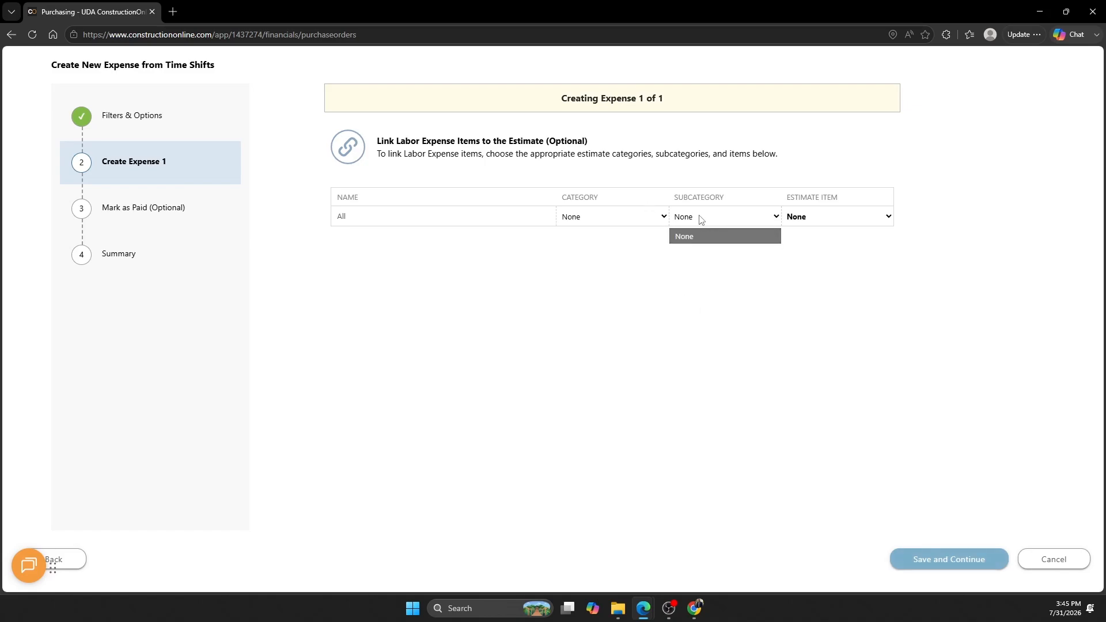
left_click(664, 221)
left_click(658, 246)
left_click(743, 218)
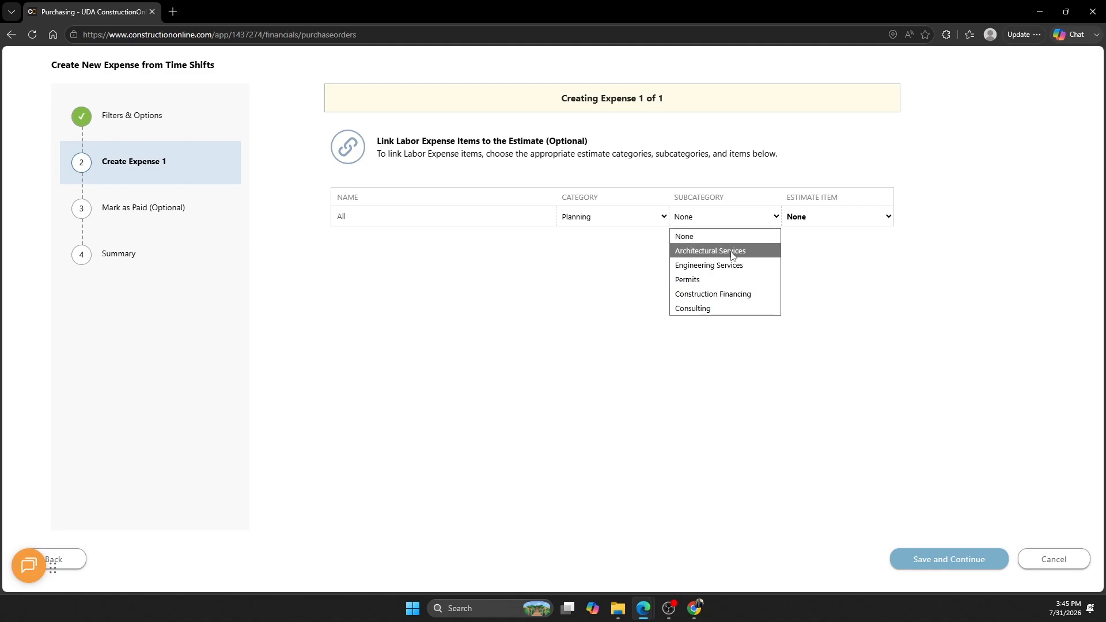
left_click(735, 251)
left_click(831, 217)
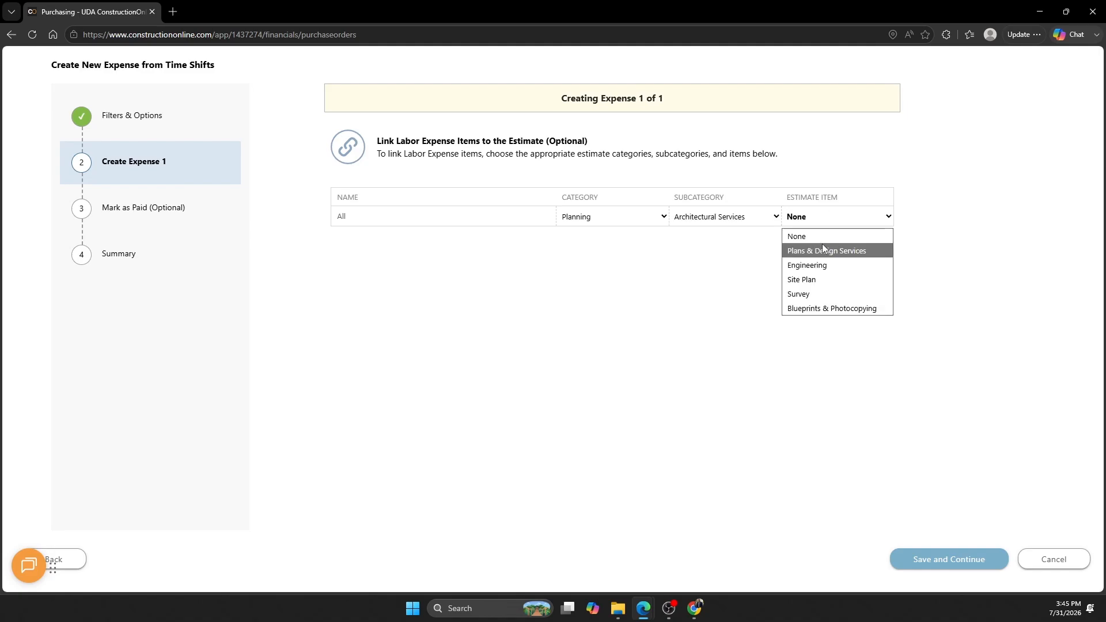
left_click(823, 245)
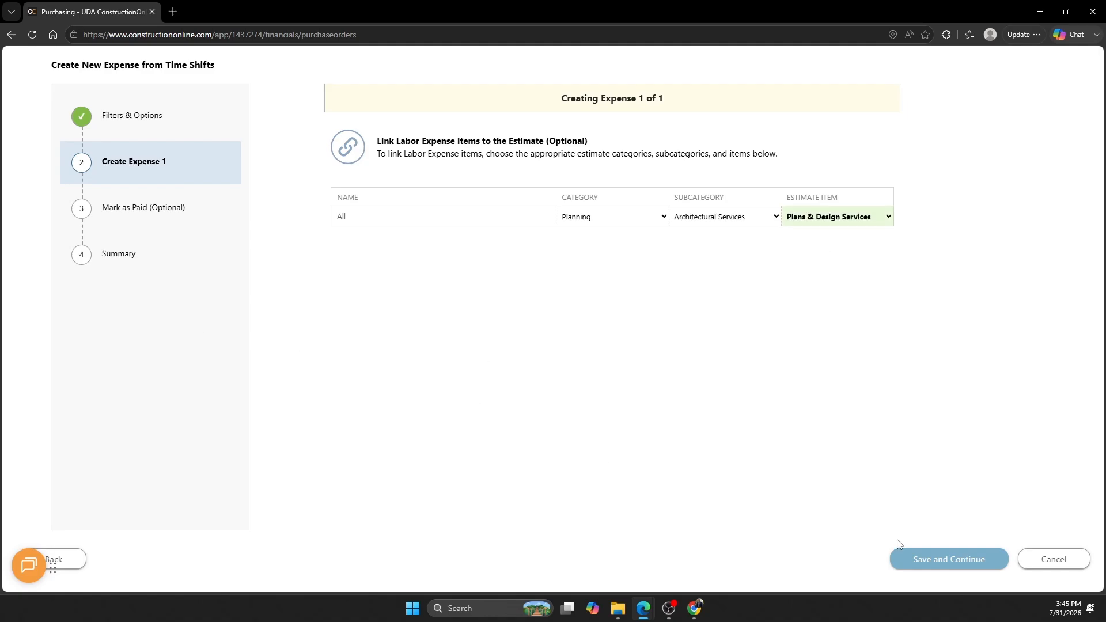
left_click(919, 562)
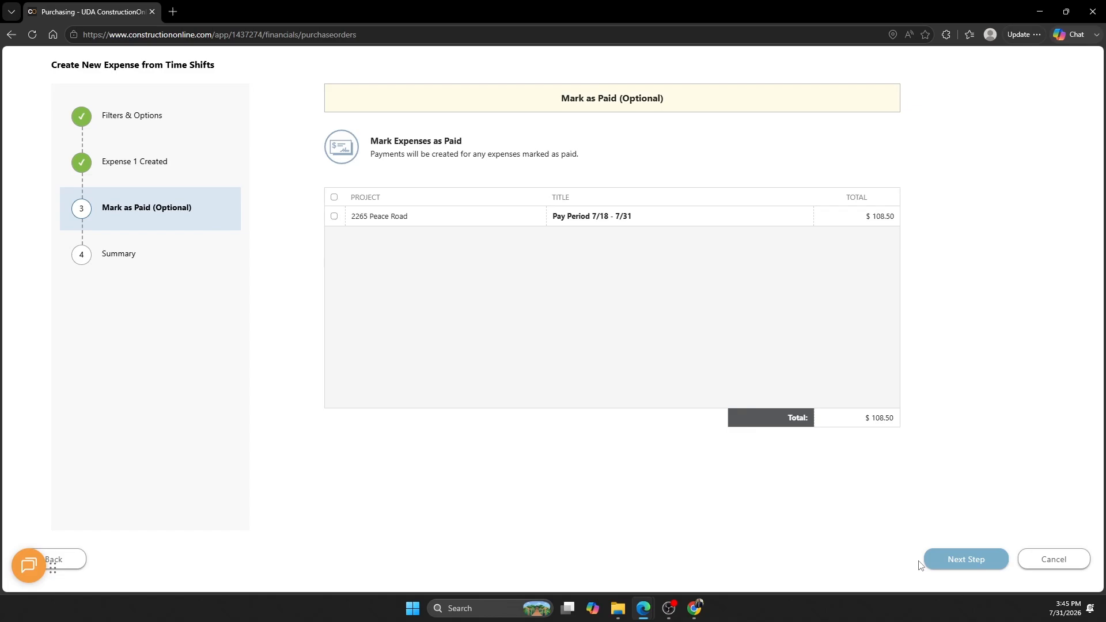
- Mark the "Pay Period 7/18 - 7/31" expense as paid and finish creating the labor expense
left_click(334, 216)
left_click(946, 563)
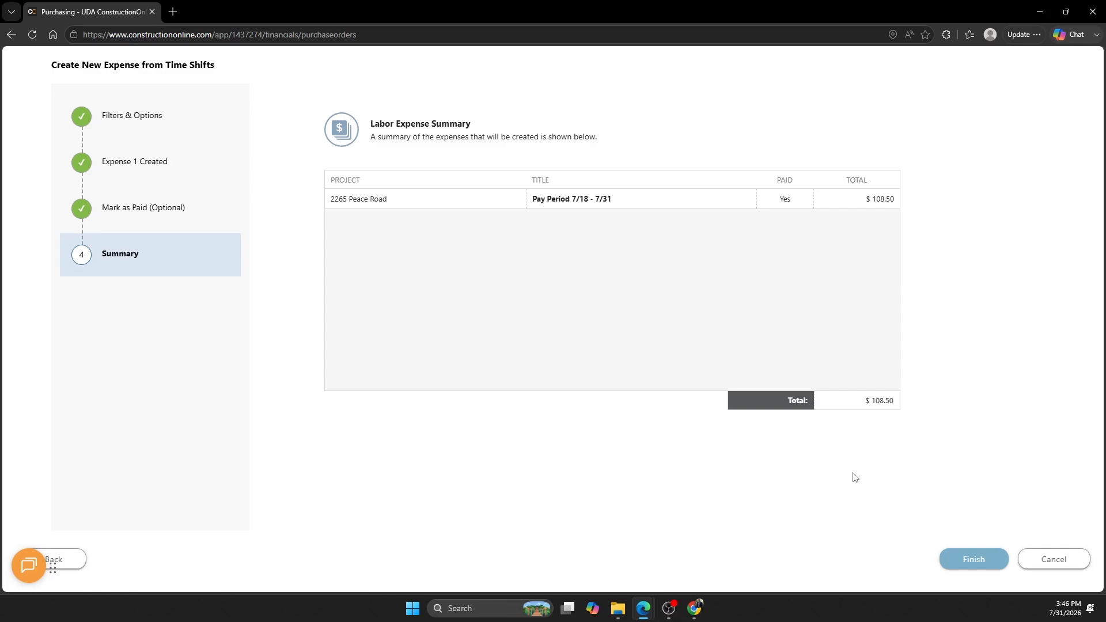
left_click(977, 561)
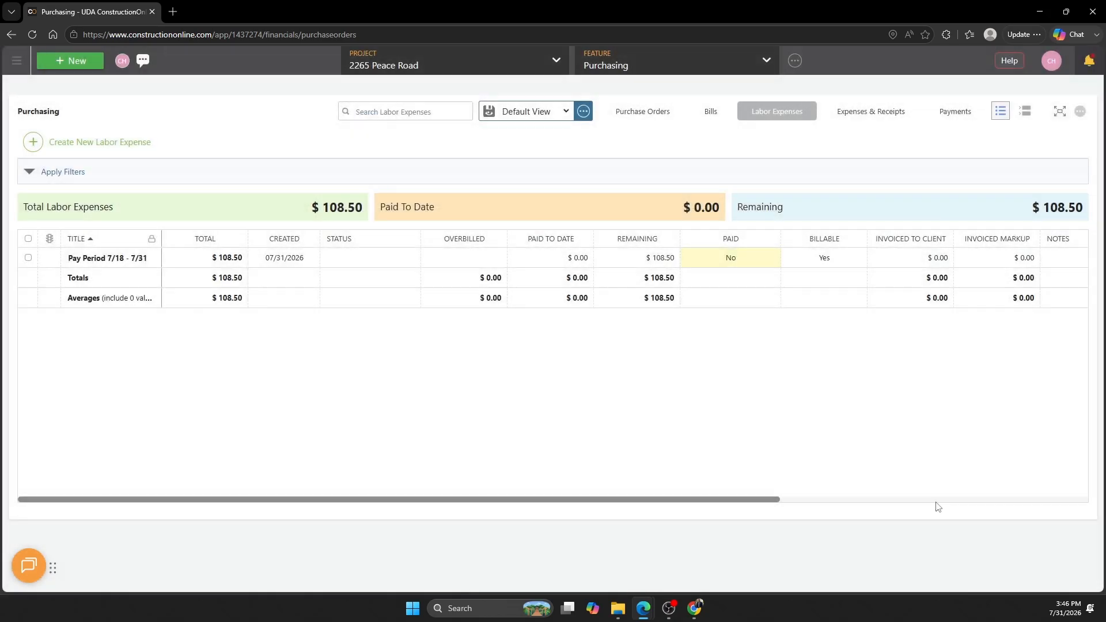